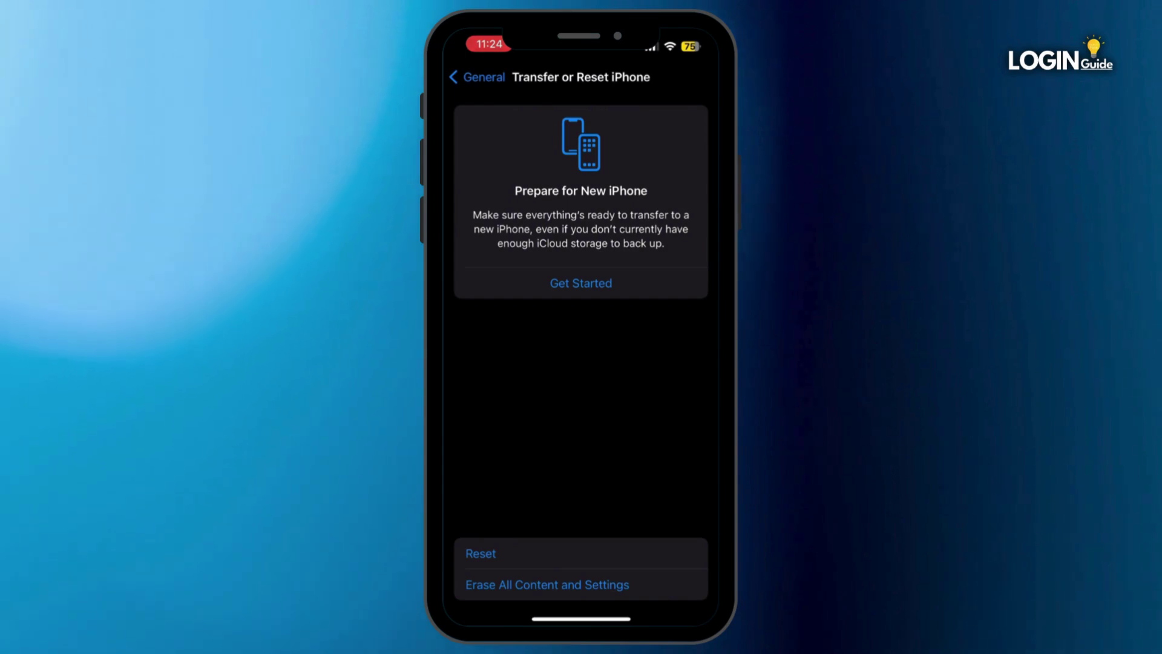
{"action": "scroll", "coordinate": [582, 273], "scroll_direction": "down", "scroll_amount": 1}
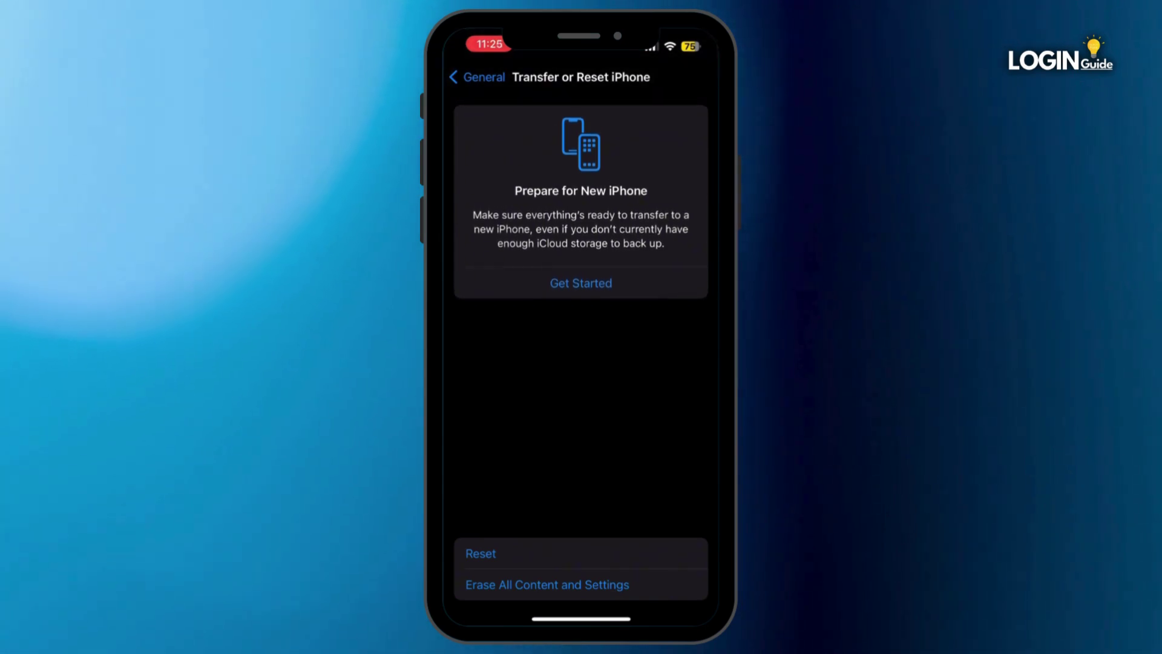